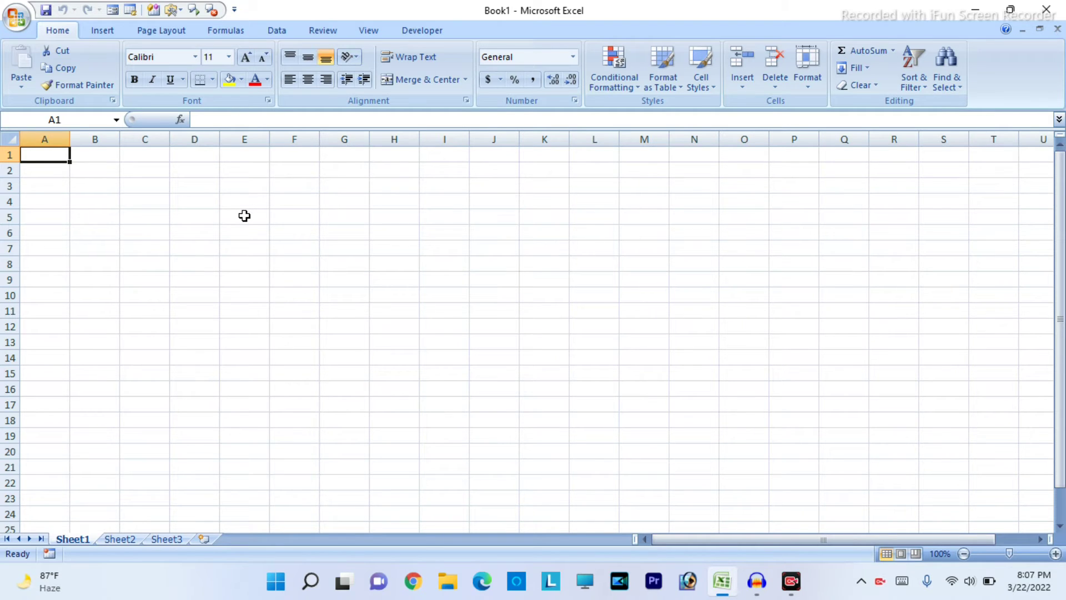
Type test text into E7 and E8, then erase it so both cells stay empty
click(239, 246)
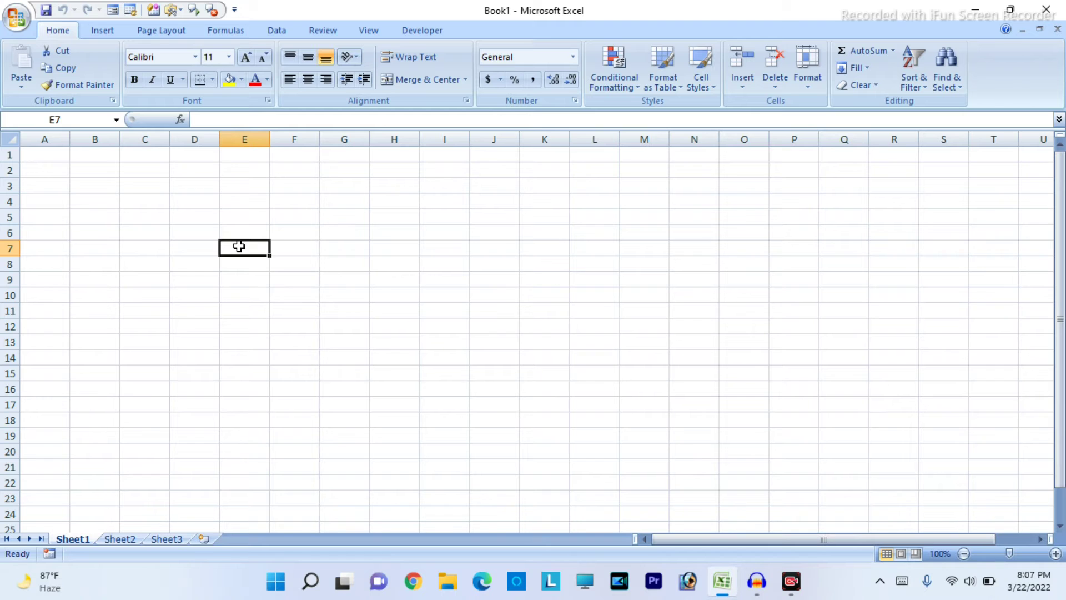
text(kfdlsk)
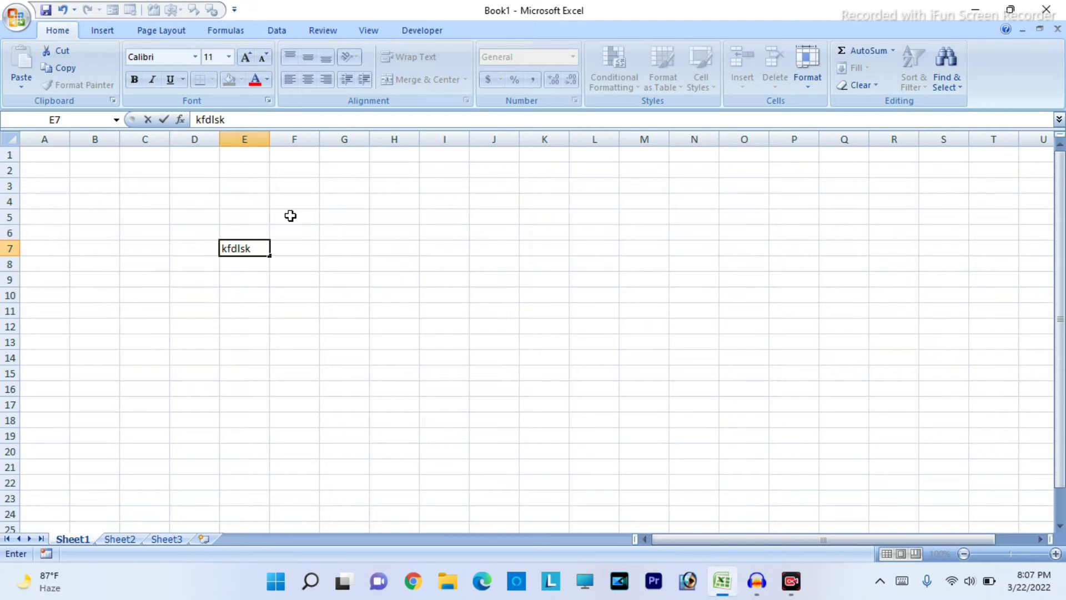
key(BackSpace)
key(BackSpace)
key(BackSpace)
key(BackSpace)
key(BackSpace)
key(BackSpace)
key(Return)
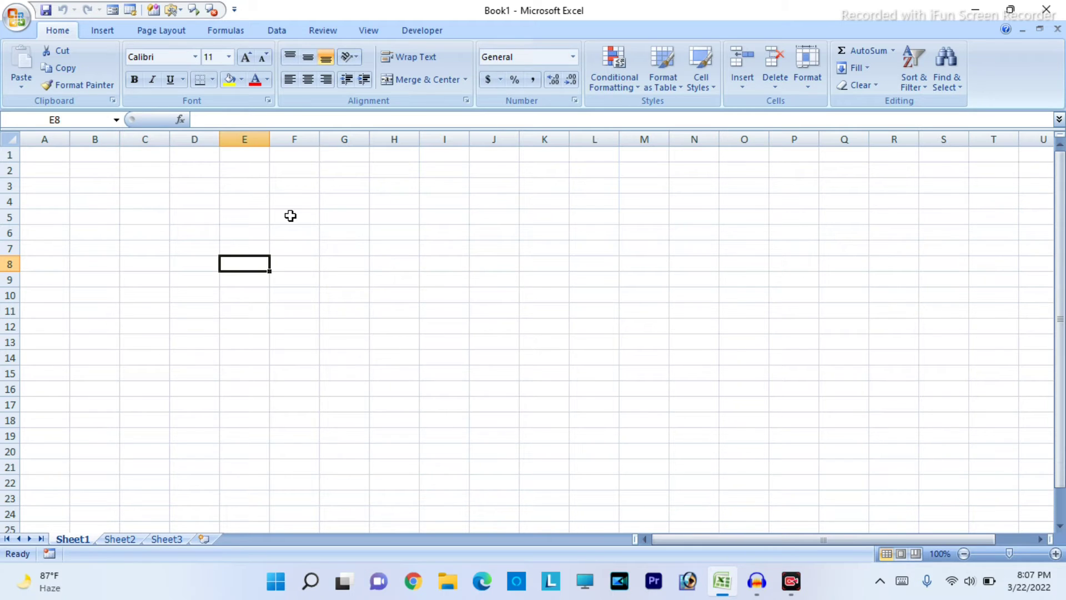
text(jdshjsdf)
key(BackSpace)
key(BackSpace)
key(BackSpace)
key(BackSpace)
key(BackSpace)
key(BackSpace)
key(BackSpace)
key(Return)
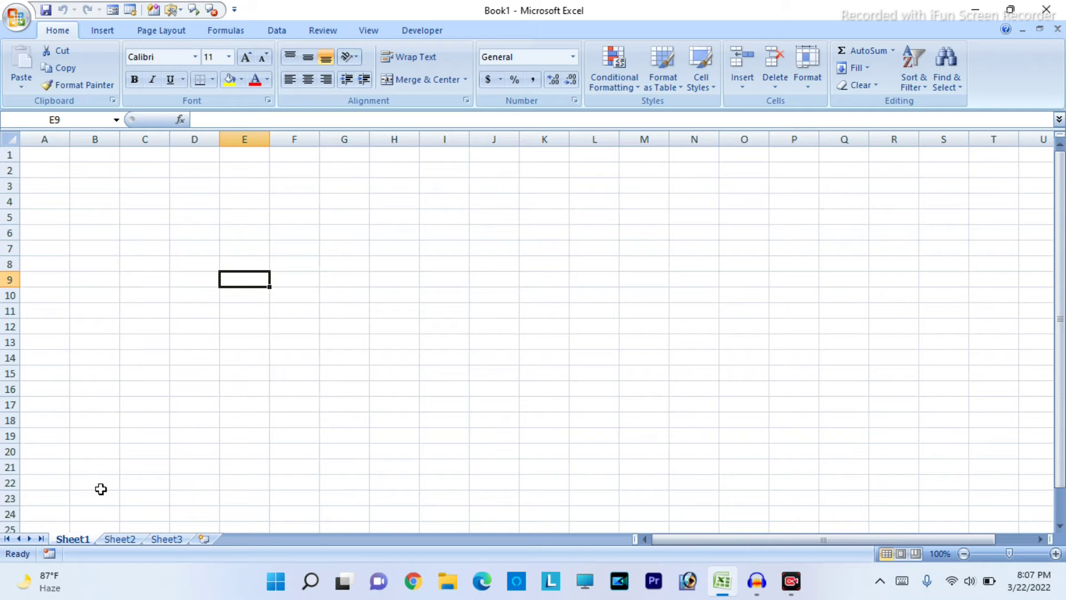
Move the Sheet2 tab ahead of Sheet1, then return to Sheet1
click(115, 538)
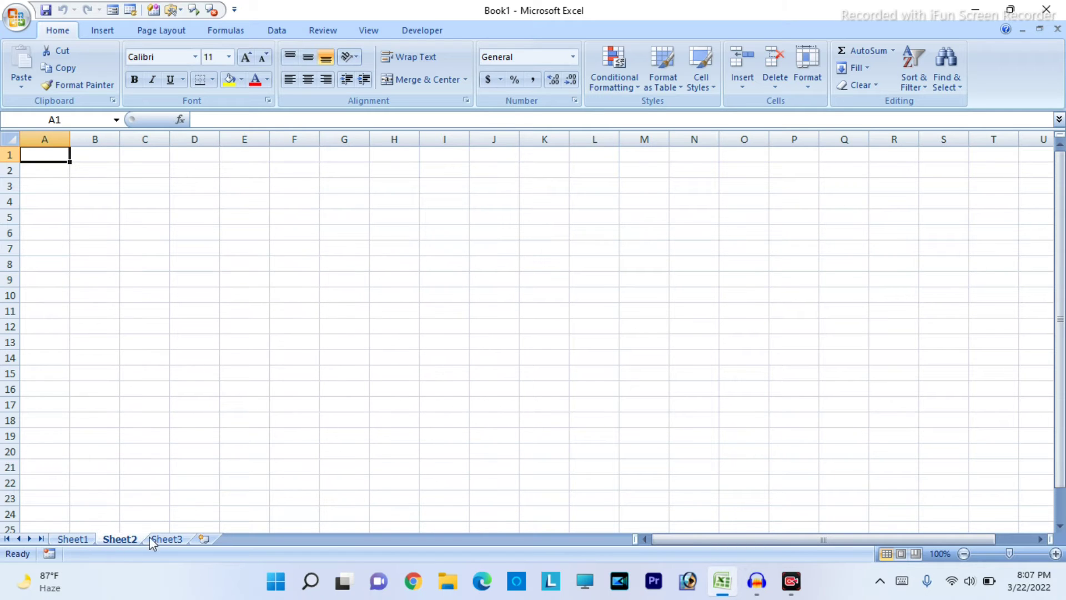
click(167, 538)
drag(119, 539, 79, 541)
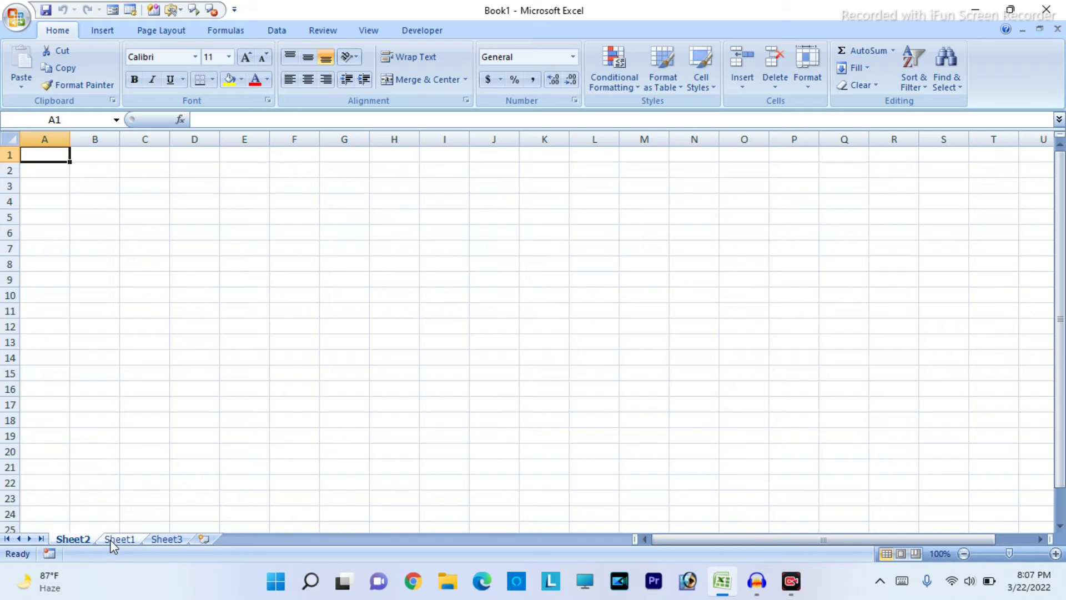
click(111, 540)
Enter klsd, fsds, ddffska, sfkd, fskfs and djs down C5:C10
click(128, 219)
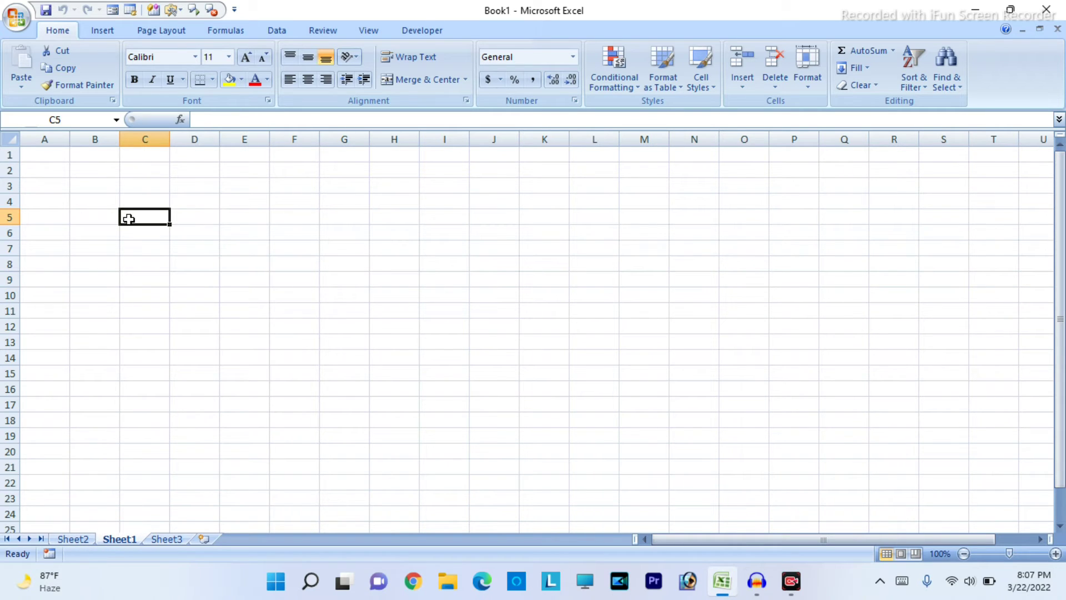
text(sdsd)
key(Return)
text(fsds)
key(Return)
text(ddffska)
key(Return)
text(sfkd)
key(Return)
text(fskfs)
key(Return)
text(djs)
key(Return)
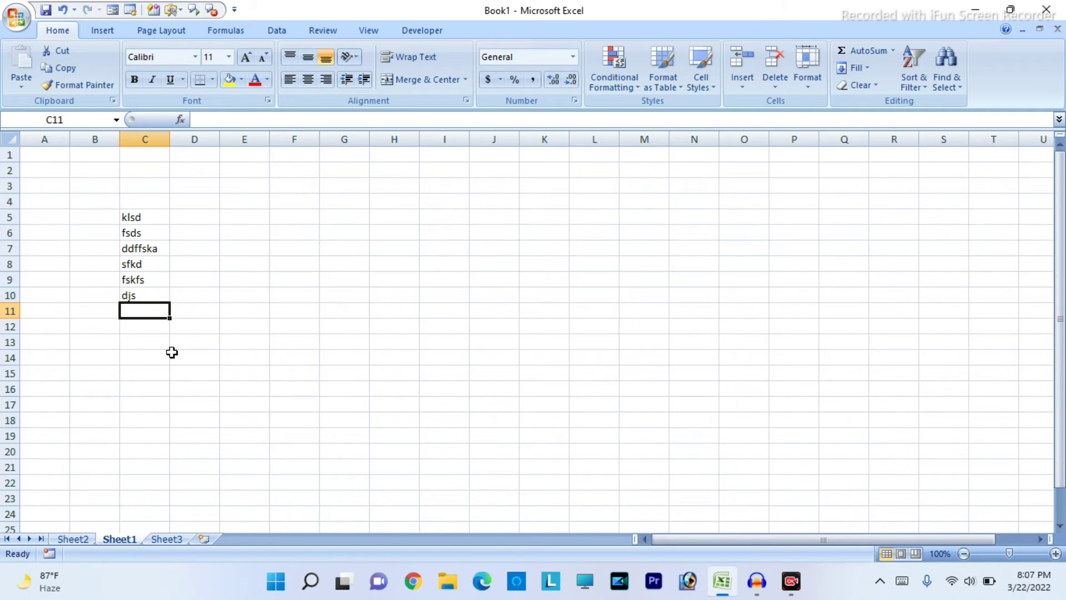
Browse the Cells group's Insert and Format dropdowns, then select H10 and reopen Format
click(743, 73)
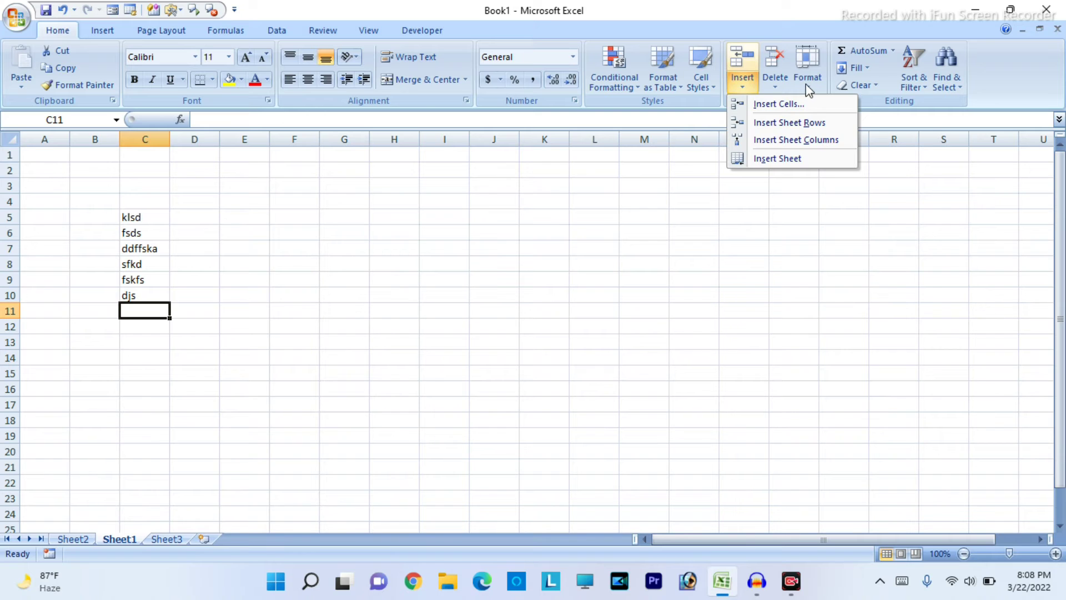
click(806, 84)
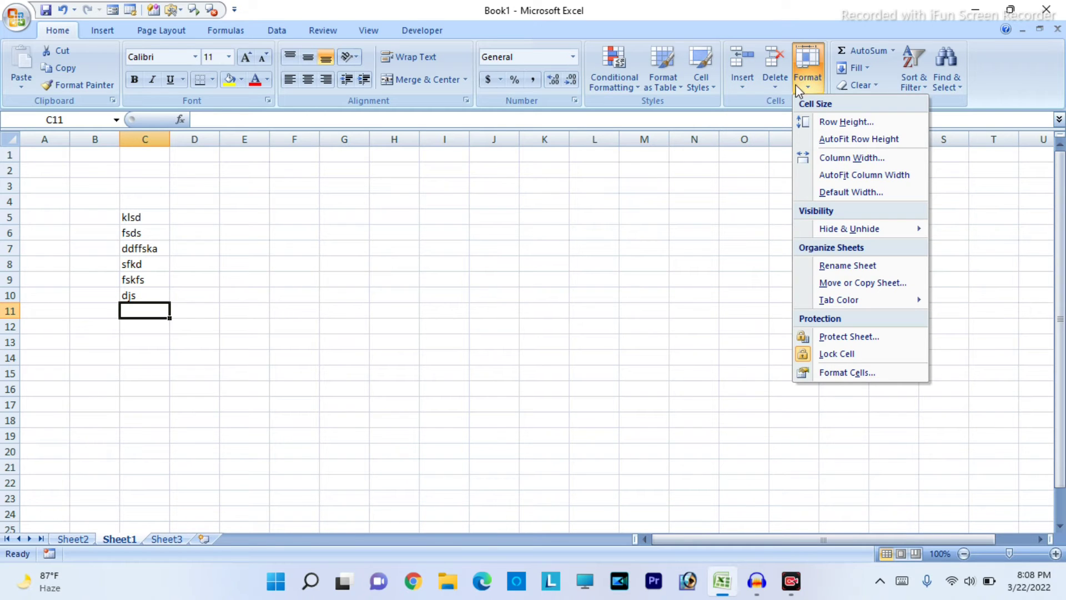
click(337, 286)
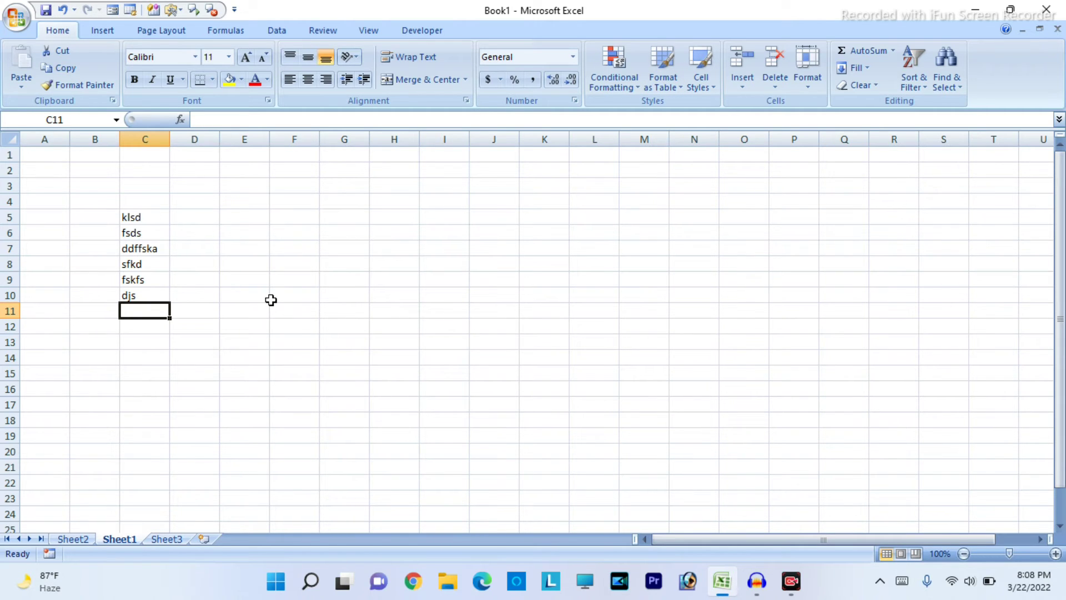
click(808, 87)
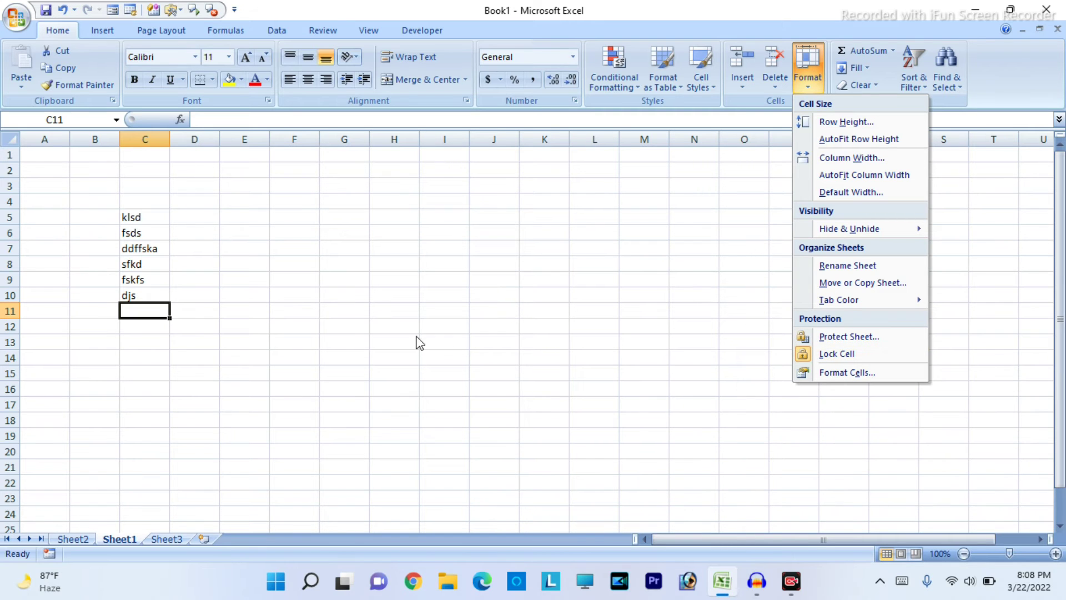
click(304, 295)
click(300, 293)
click(352, 293)
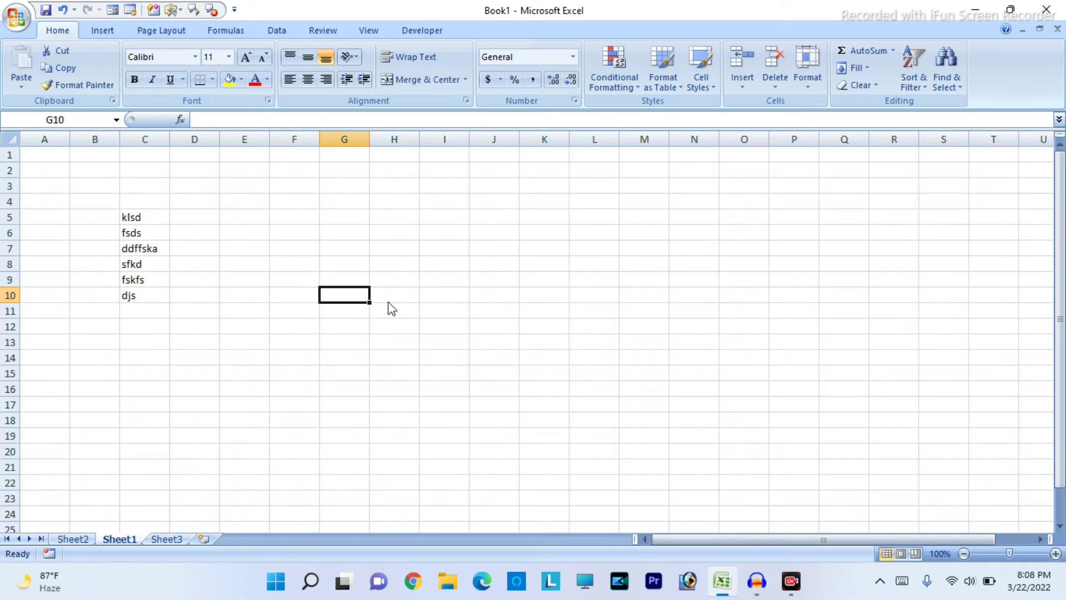
click(389, 301)
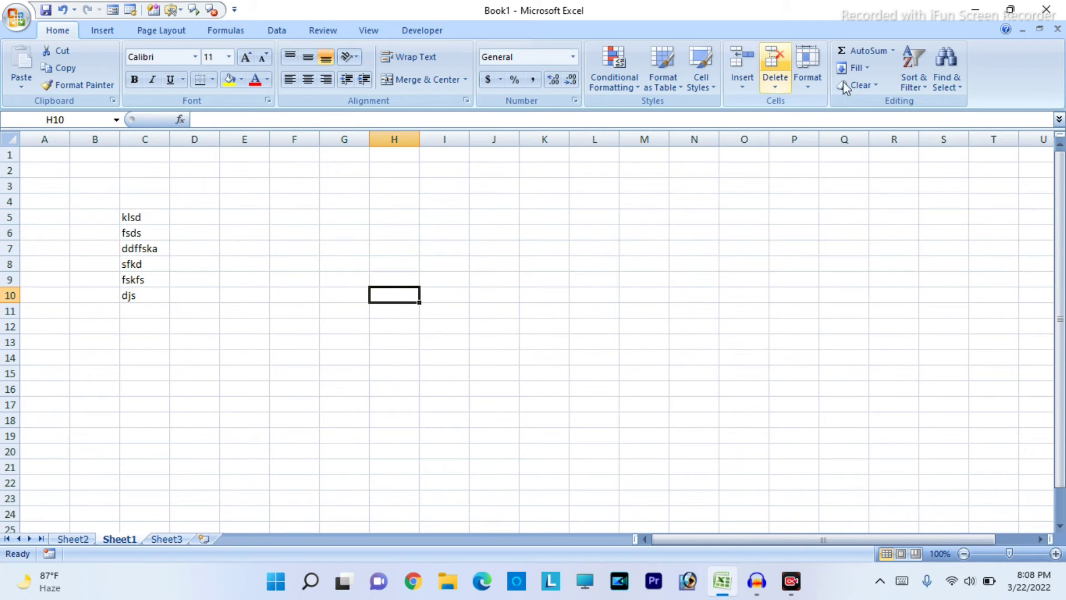
click(814, 87)
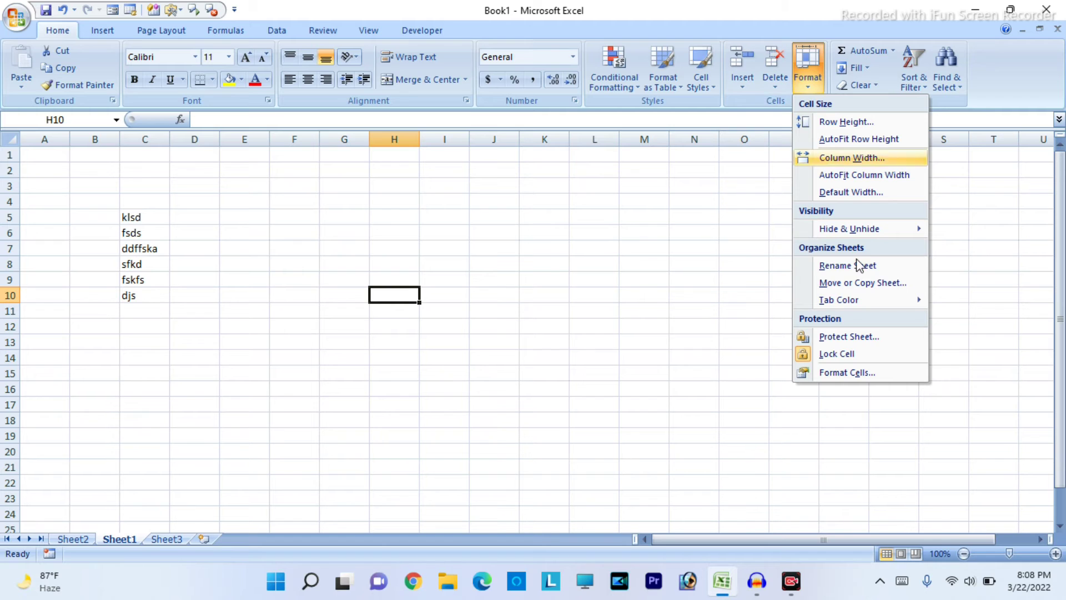
Protect Sheet1 with a password, re-entering the same password to confirm it
click(850, 337)
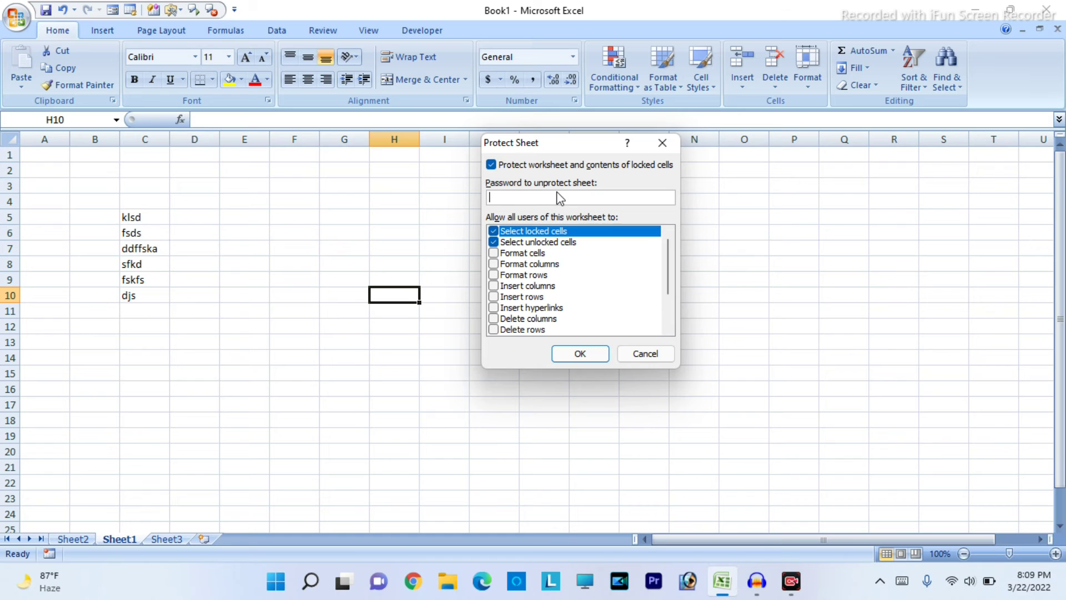
click(581, 350)
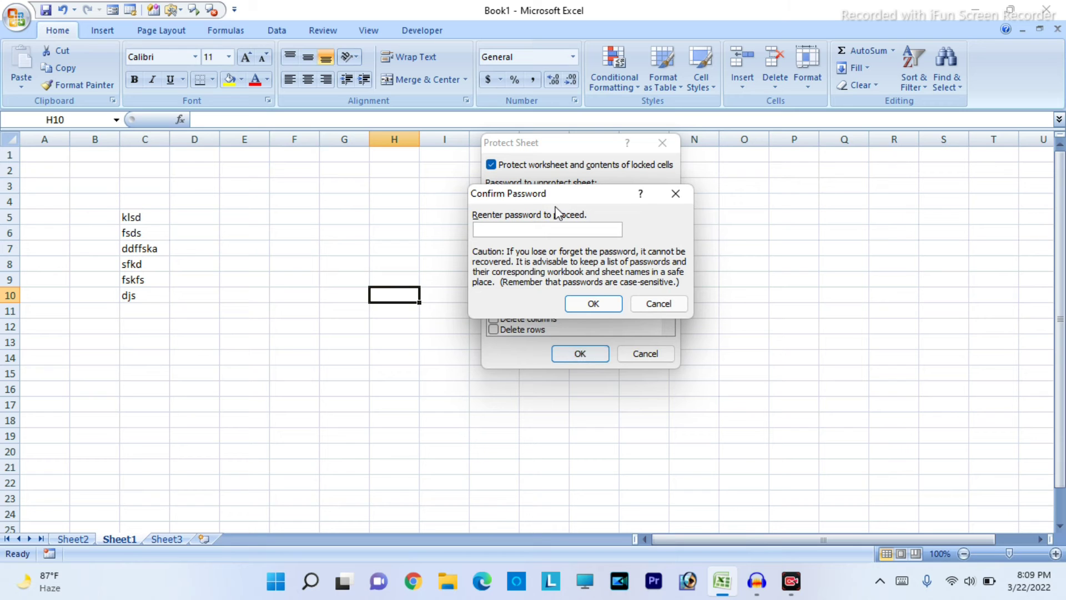
drag(548, 195, 563, 218)
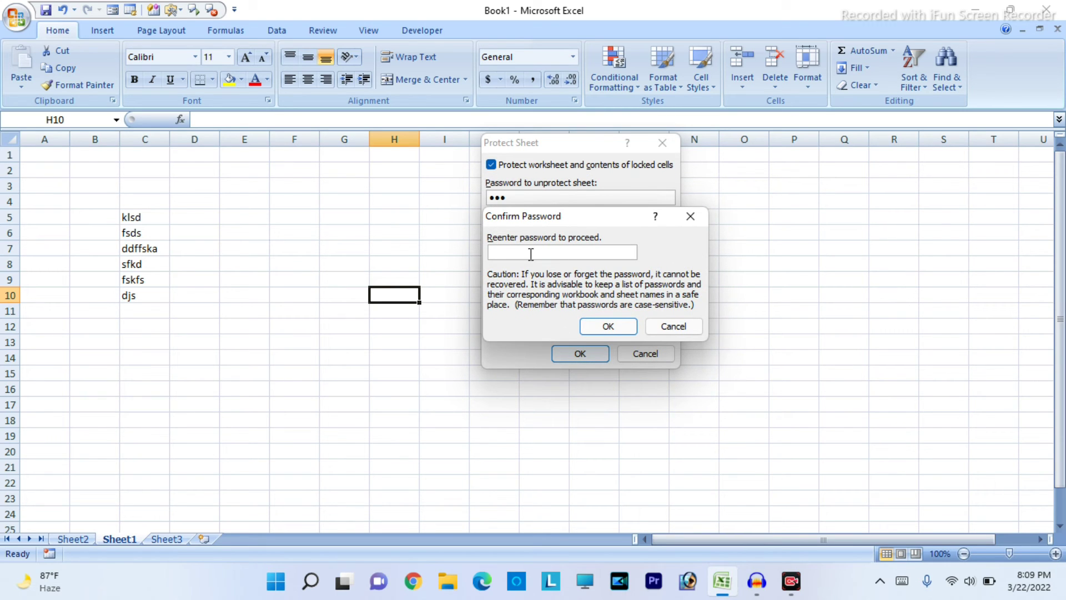
click(606, 327)
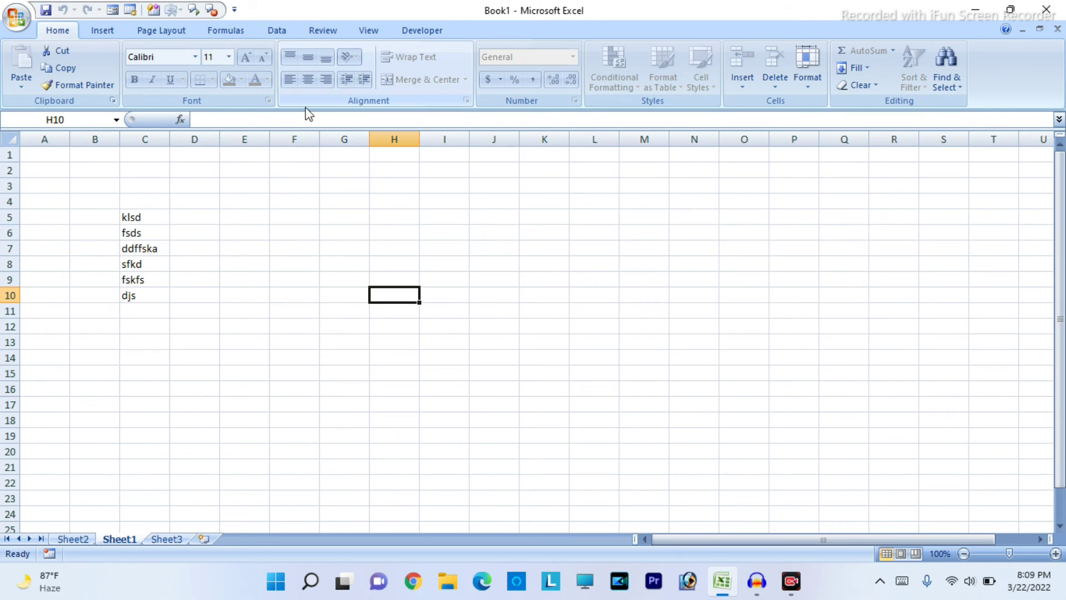
double_click(184, 327)
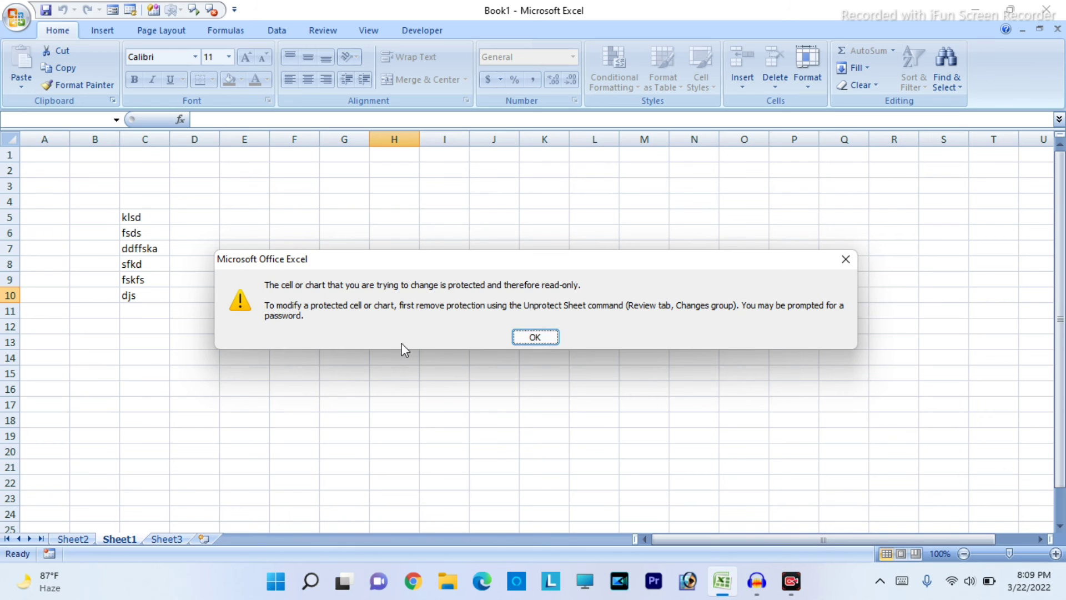
click(536, 337)
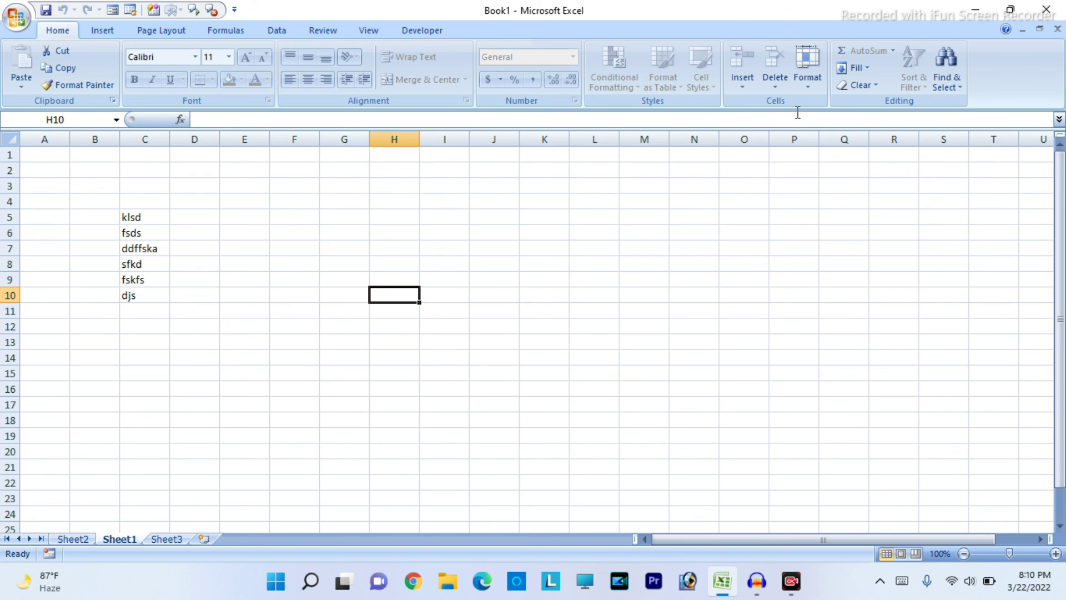
Unprotect Sheet1 by entering its sheet password through Format > Unprotect Sheet
click(809, 90)
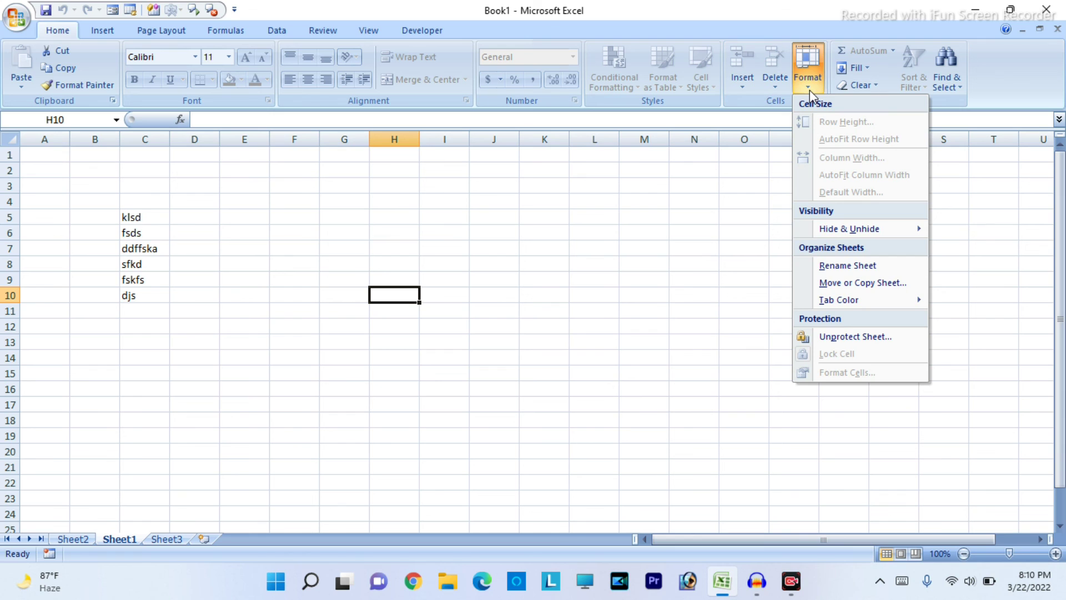
click(844, 336)
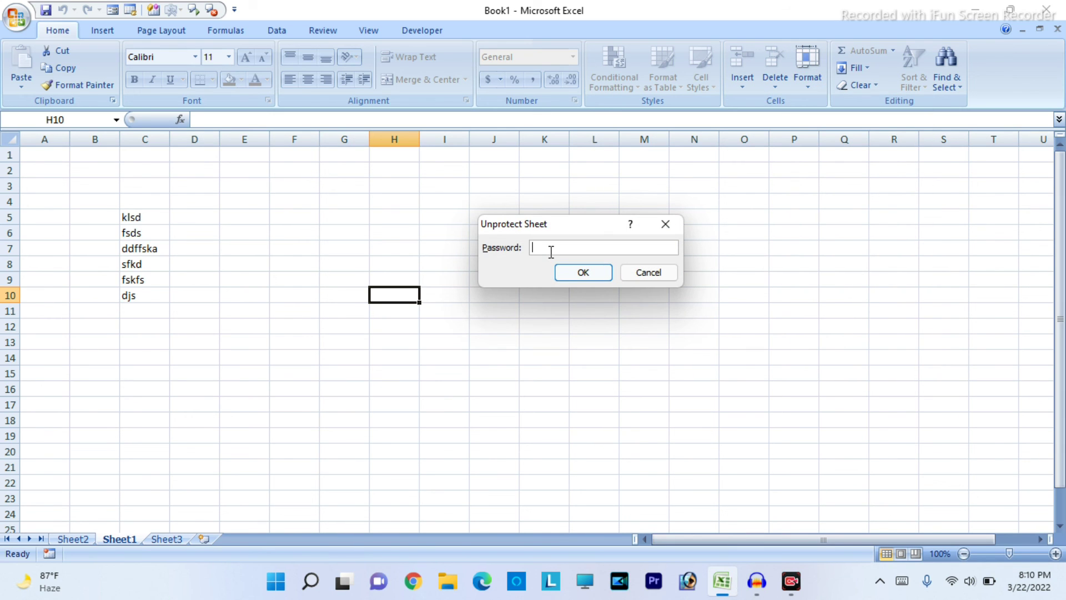
key(Return)
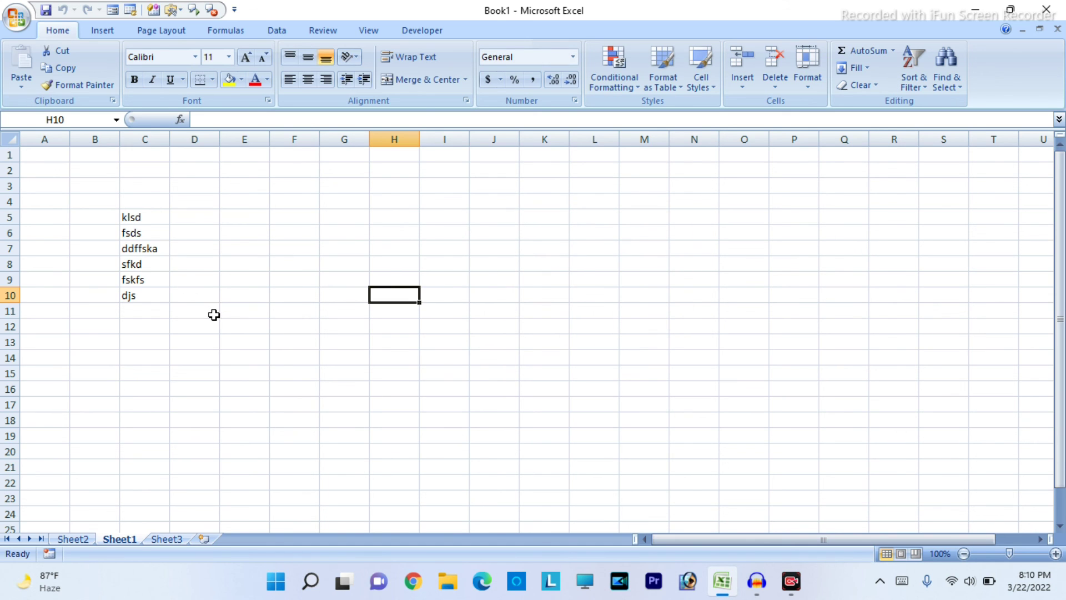
Enter ghjk, kjjh, hk and jjl down D11:D14
click(214, 313)
text(g)
key(Return)
text(kjjh)
key(Return)
text(hk)
key(Return)
text(jjl)
key(Return)
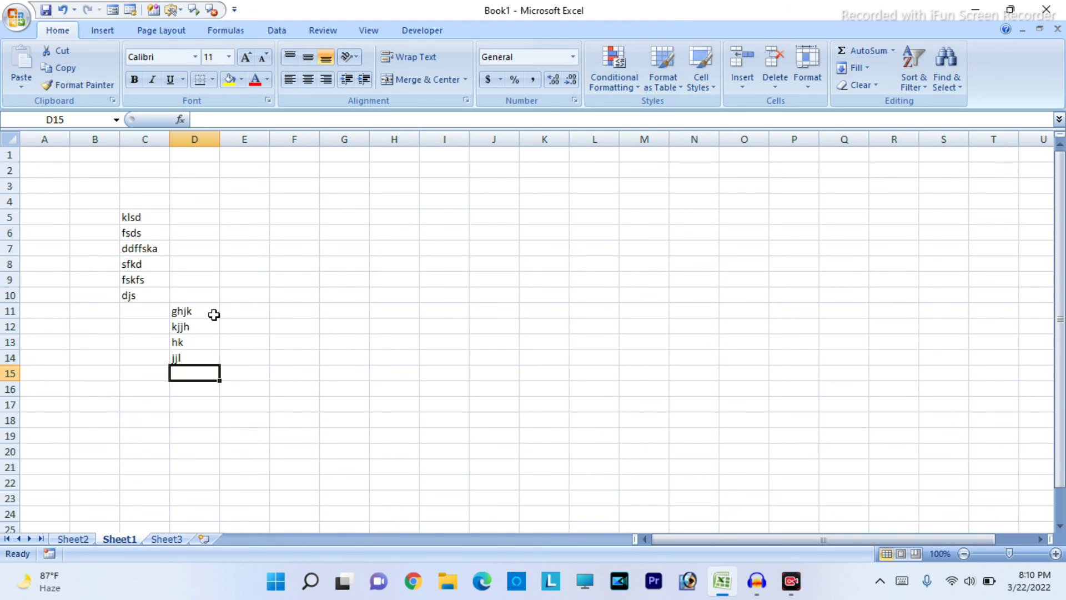